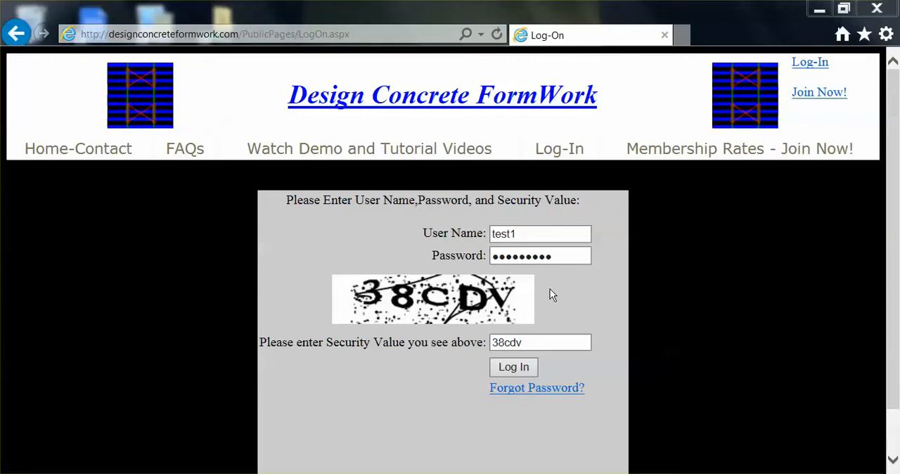
# Log in with the credentials and security value already entered, and open the Material Library
pyautogui.click(518, 368)
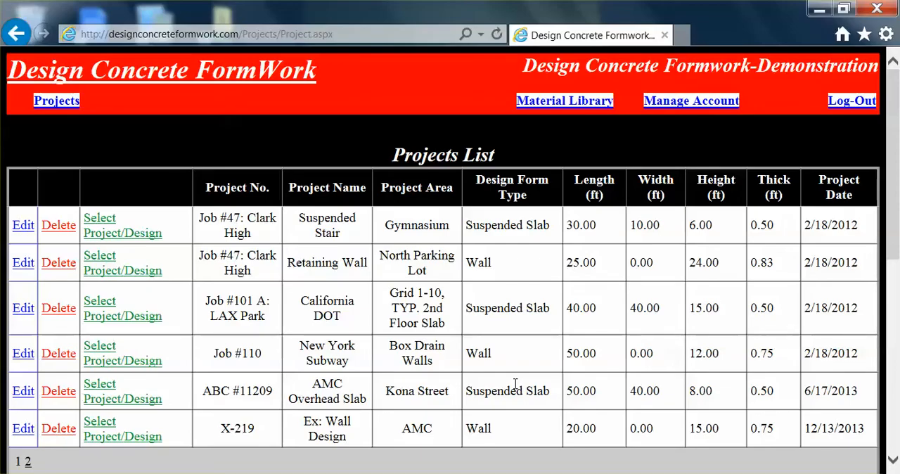
pyautogui.click(560, 102)
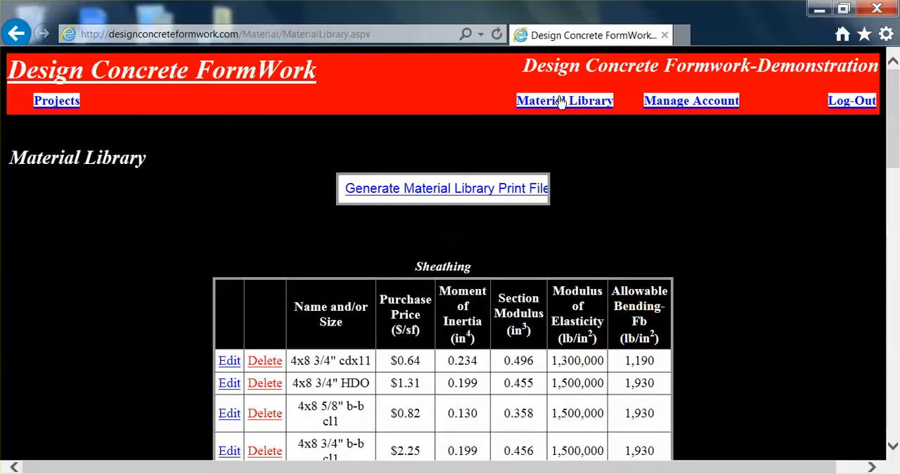
# Generate the Material Library print file, review its sheathing, framing, tie and shoring pages, and return to the library
pyautogui.click(421, 190)
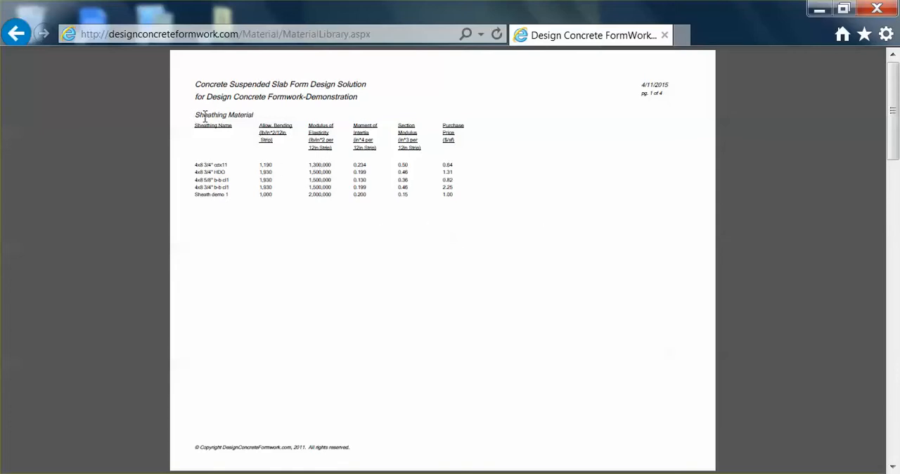
pyautogui.click(892, 466)
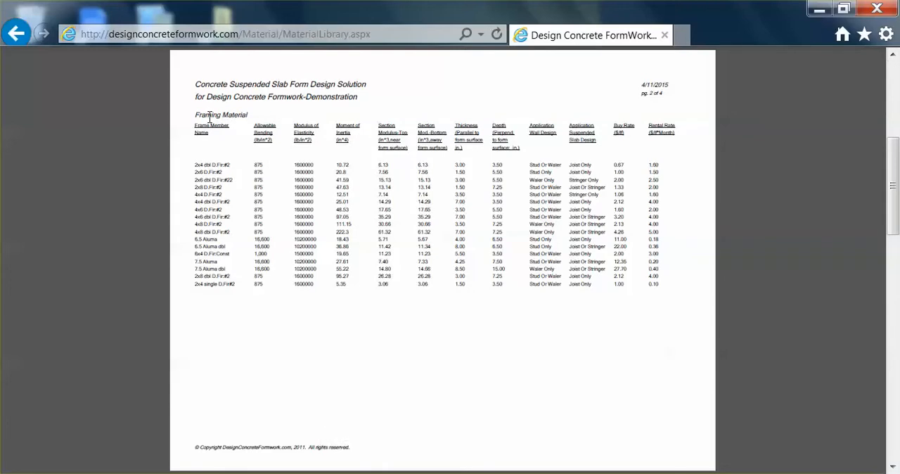
pyautogui.click(891, 468)
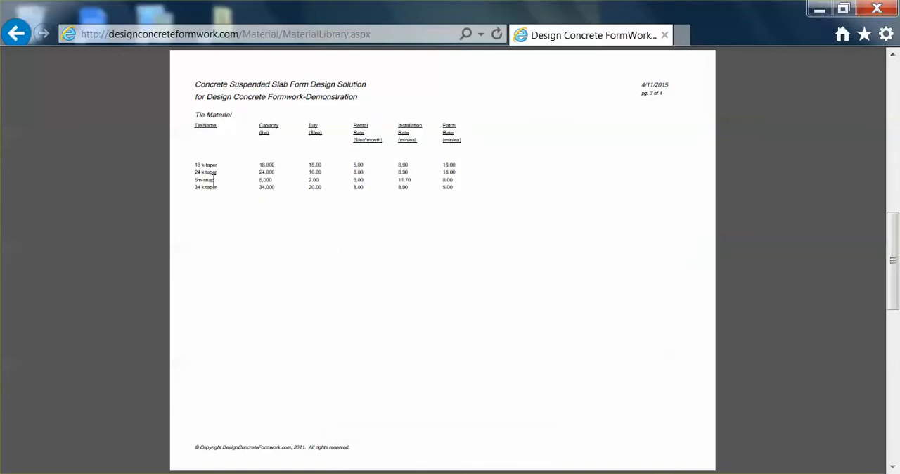
pyautogui.click(892, 467)
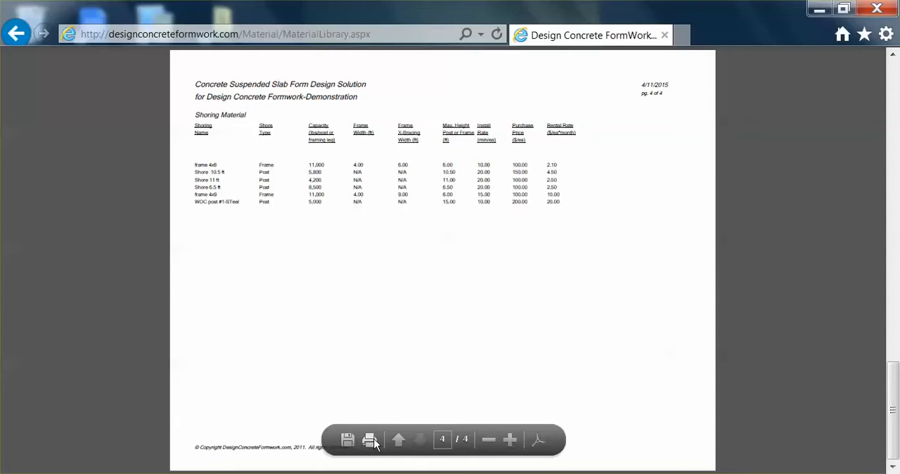
pyautogui.click(15, 34)
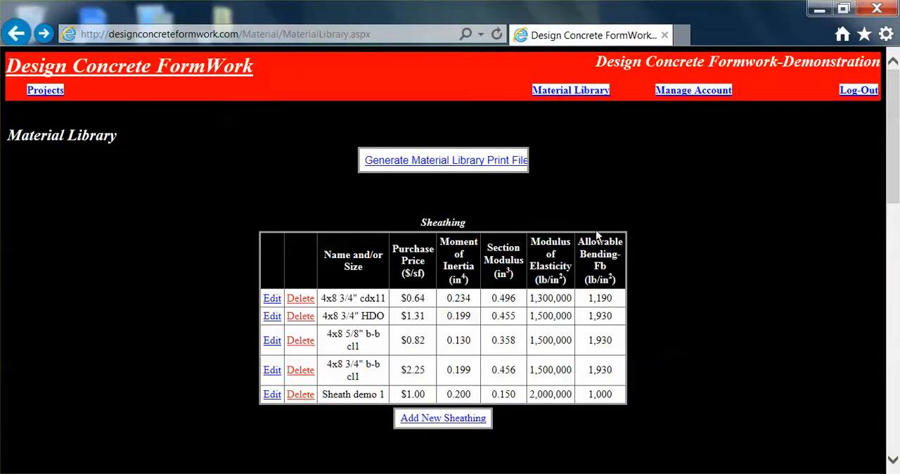
# Review the Sheathing, Framing, Wall Ties and Shoring tables in the Material Library
pyautogui.scroll(-1, 693, 281)
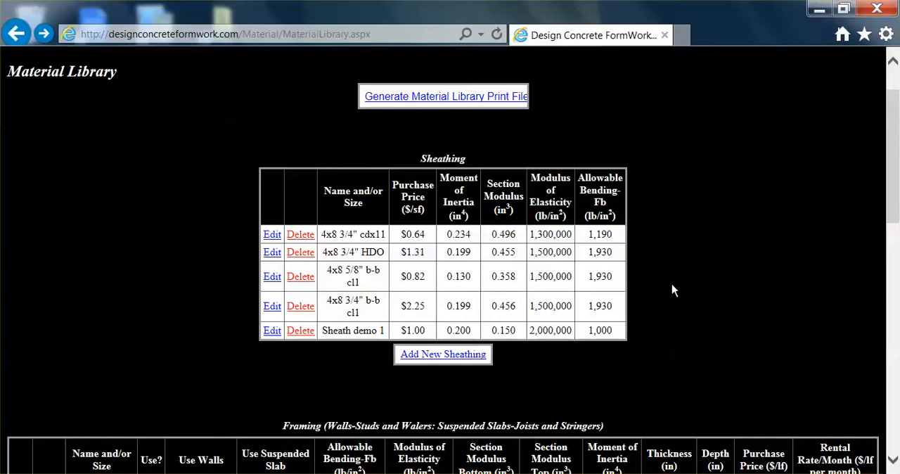
pyautogui.scroll(-2, 665, 285)
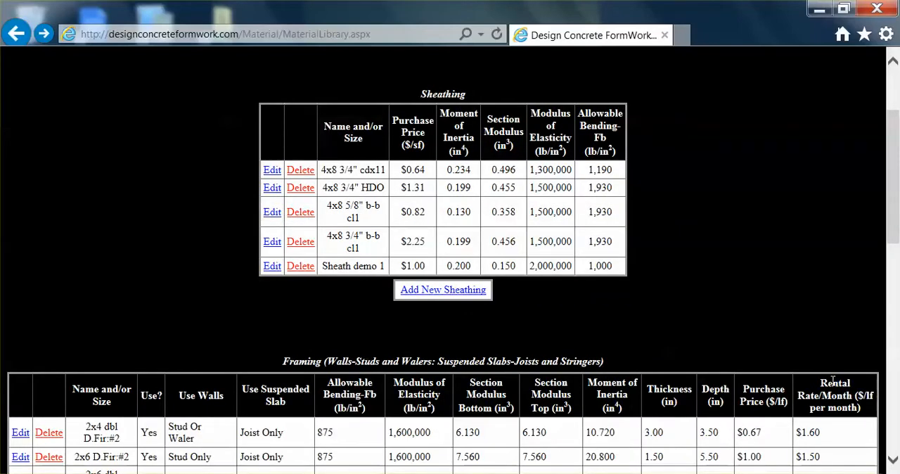
pyautogui.scroll(-5, 830, 380)
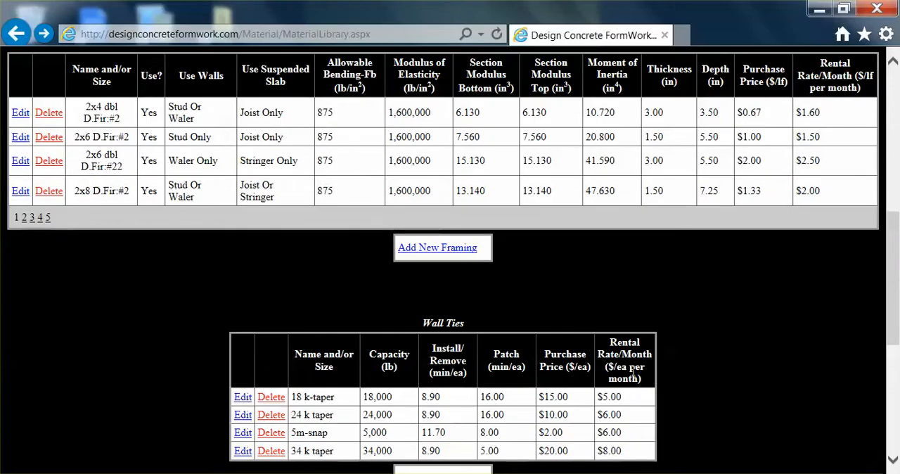
pyautogui.scroll(-4, 606, 357)
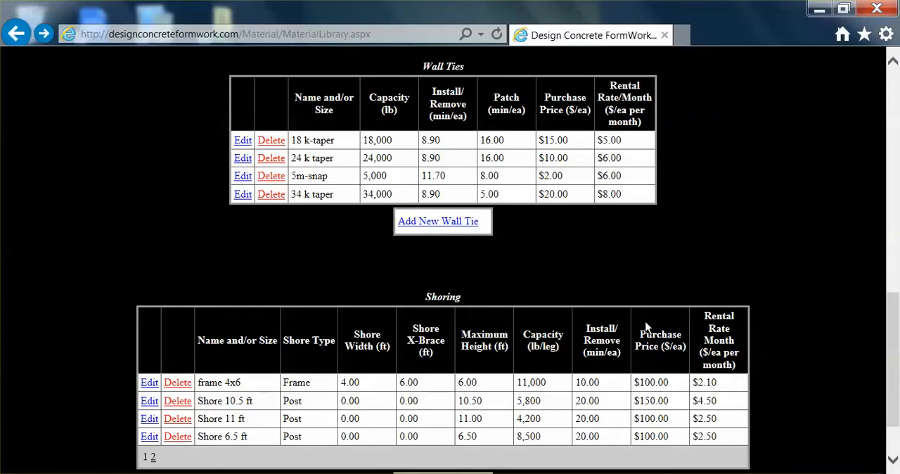
pyautogui.scroll(10, 648, 327)
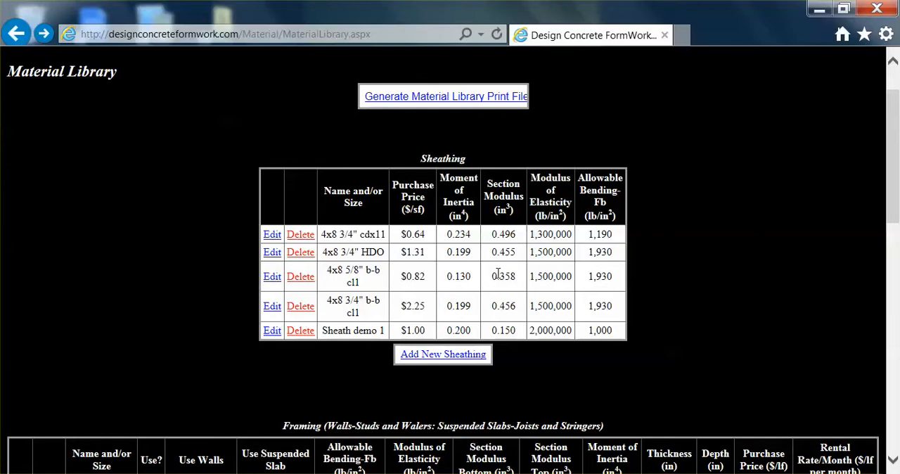
pyautogui.click(270, 236)
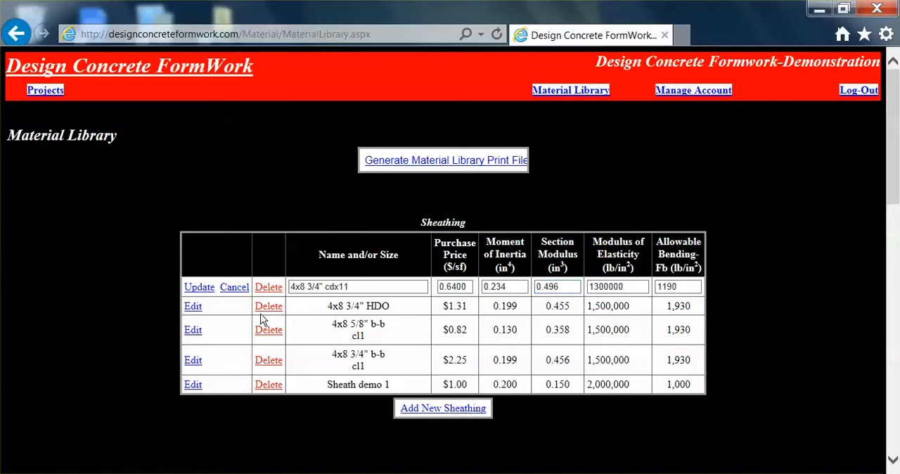
pyautogui.click(232, 289)
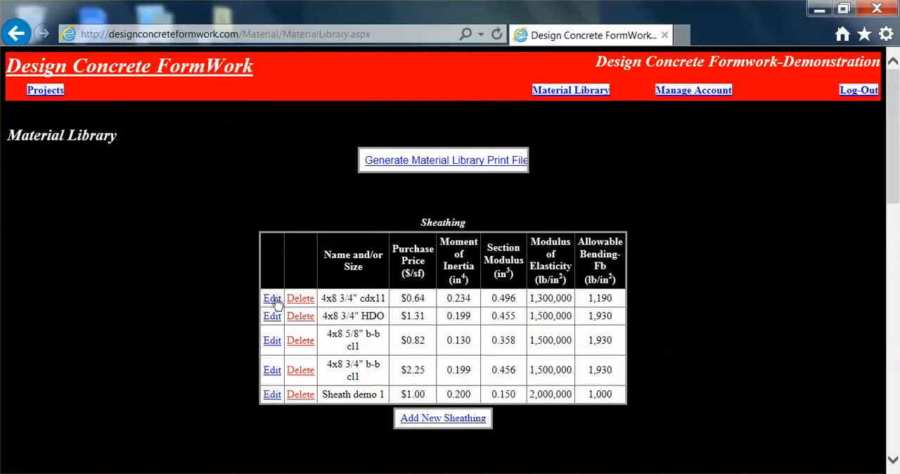
pyautogui.click(300, 301)
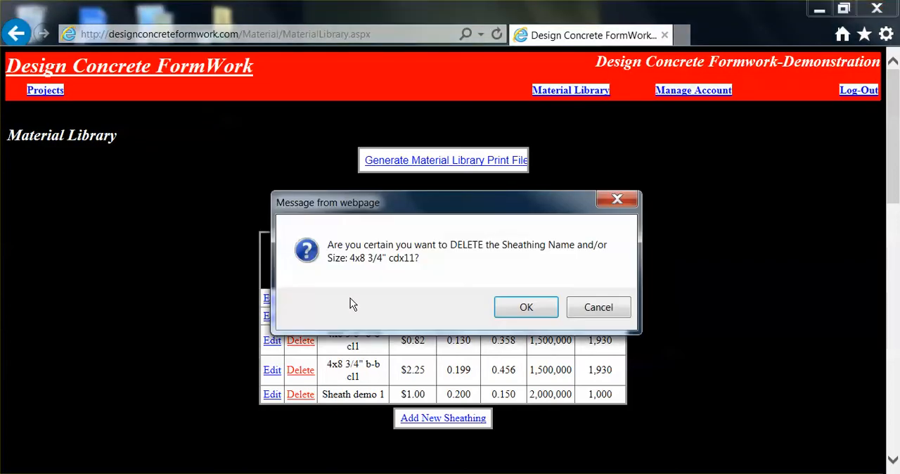
pyautogui.click(603, 309)
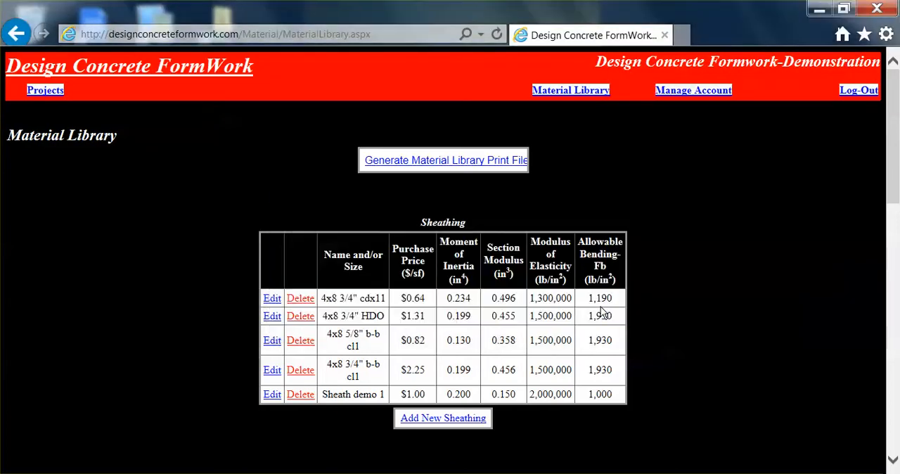
# Add a new sheathing entry named "sheating example" with the default price and section properties
pyautogui.click(432, 420)
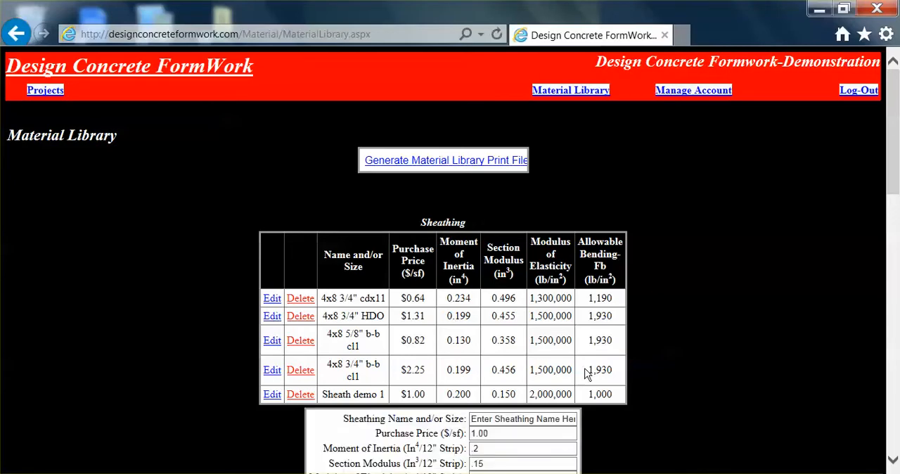
pyautogui.scroll(-1, 601, 364)
pyautogui.click(526, 383)
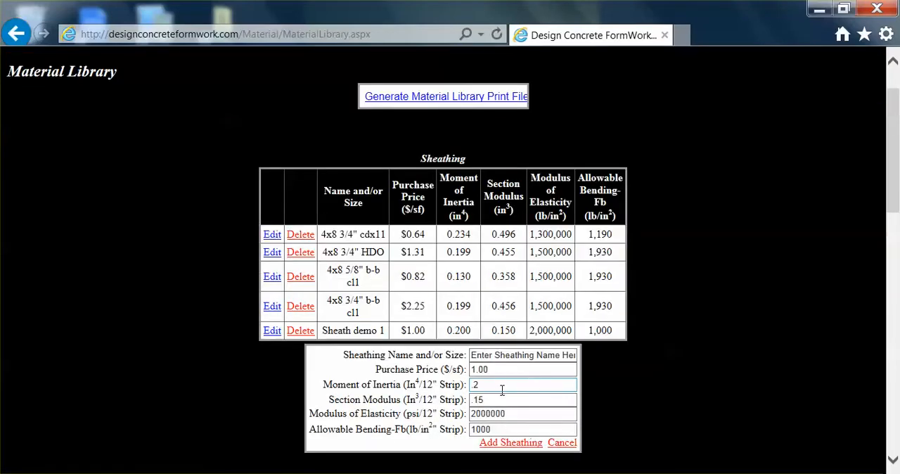
pyautogui.click(475, 357)
pyautogui.moveTo(475, 357); pyautogui.dragTo(587, 363)
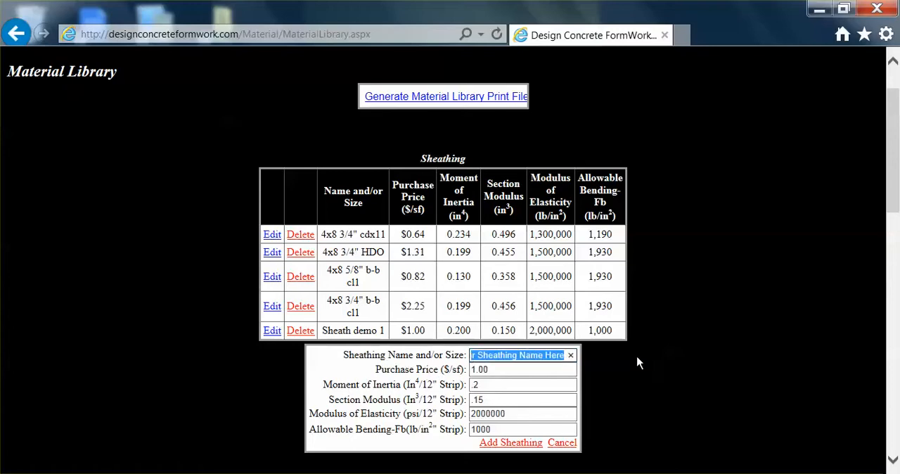
pyautogui.write('sheating')
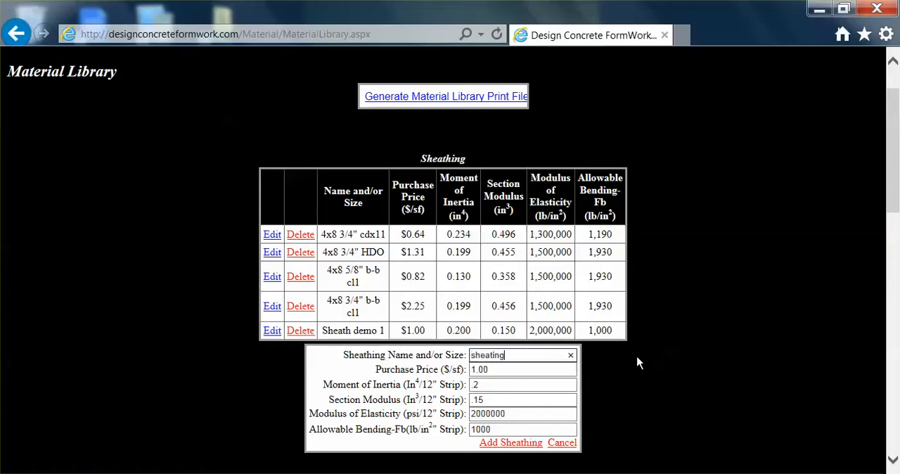
pyautogui.write(' example')
pyautogui.click(513, 443)
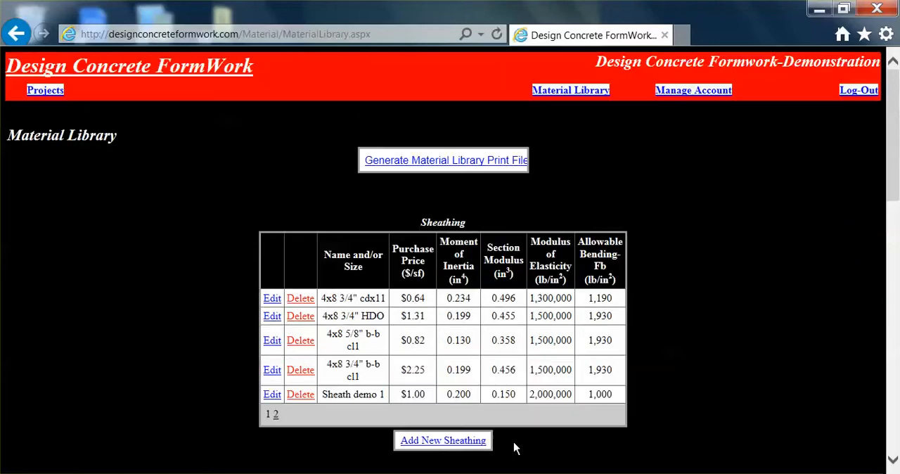
# Delete the "sheating example" entry on the second page of the Sheathing table
pyautogui.click(275, 415)
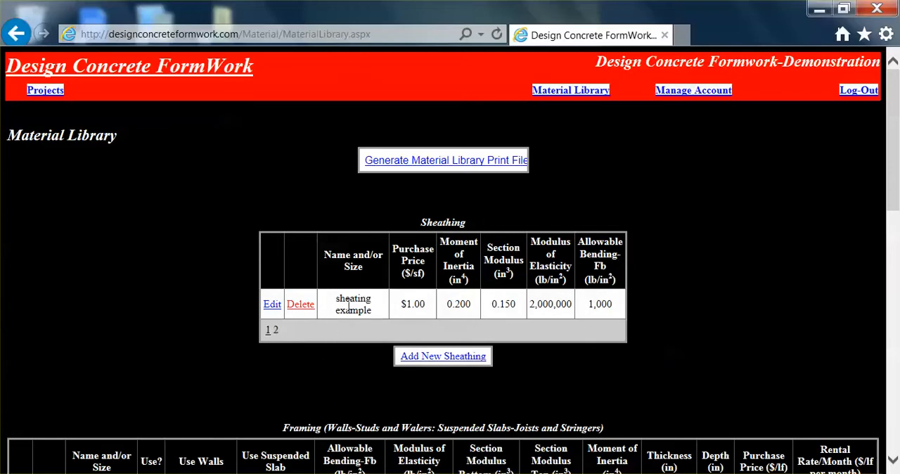
pyautogui.click(296, 310)
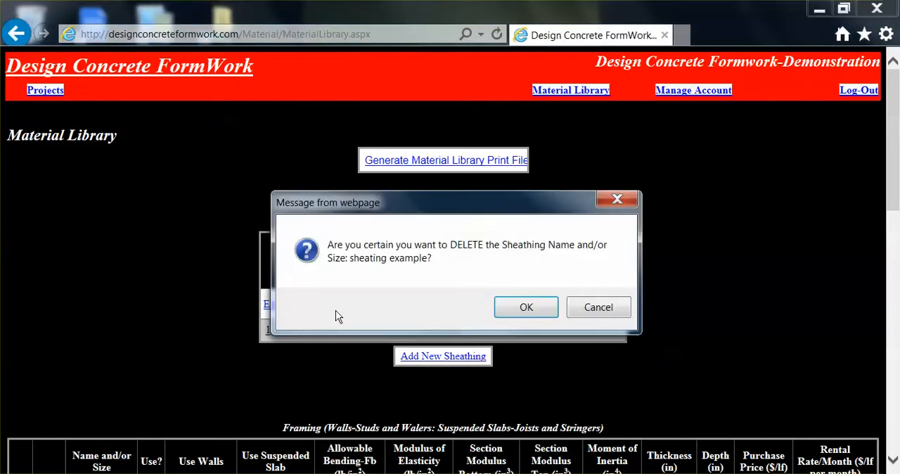
pyautogui.click(518, 308)
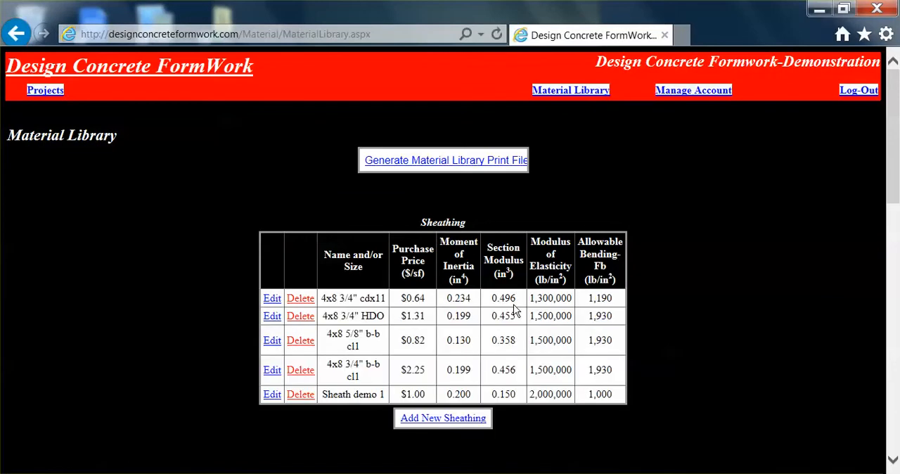
# Delete the "Sheath demo 1" entry from the Sheathing table
pyautogui.click(300, 397)
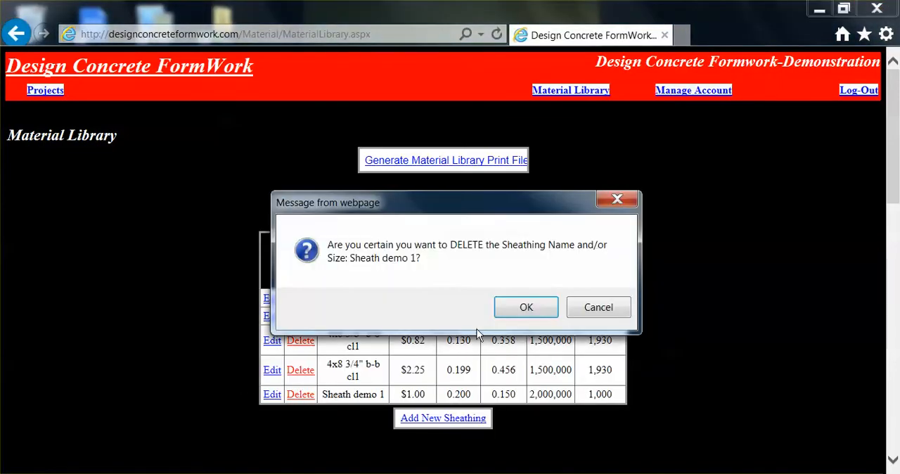
pyautogui.click(517, 306)
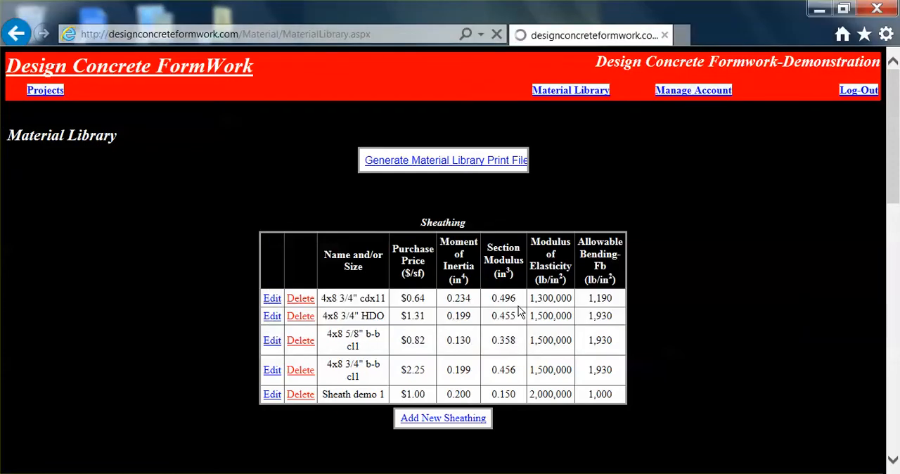
# Review the Framing, Wall Ties and Shoring tables below the Sheathing table
pyautogui.scroll(-5, 694, 314)
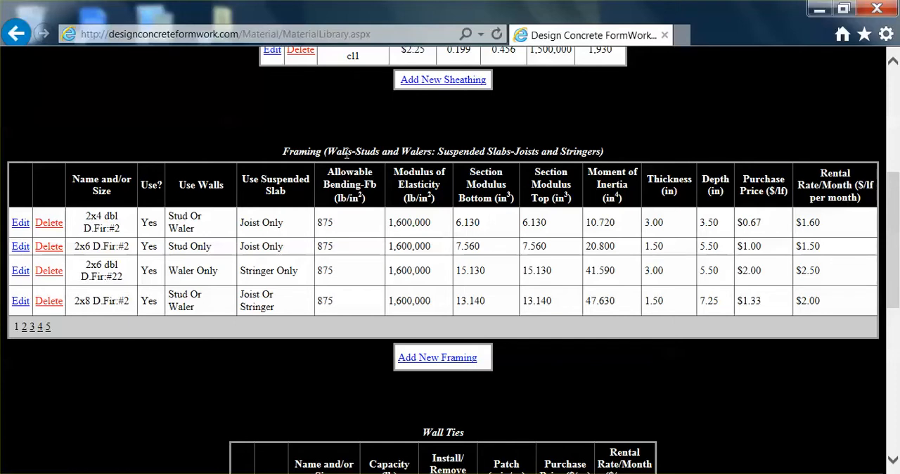
pyautogui.scroll(-1, 375, 402)
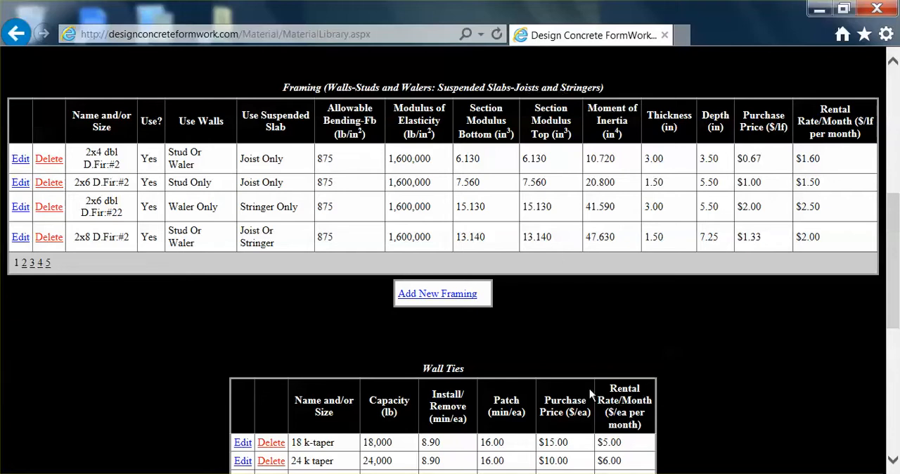
pyautogui.scroll(-3, 556, 330)
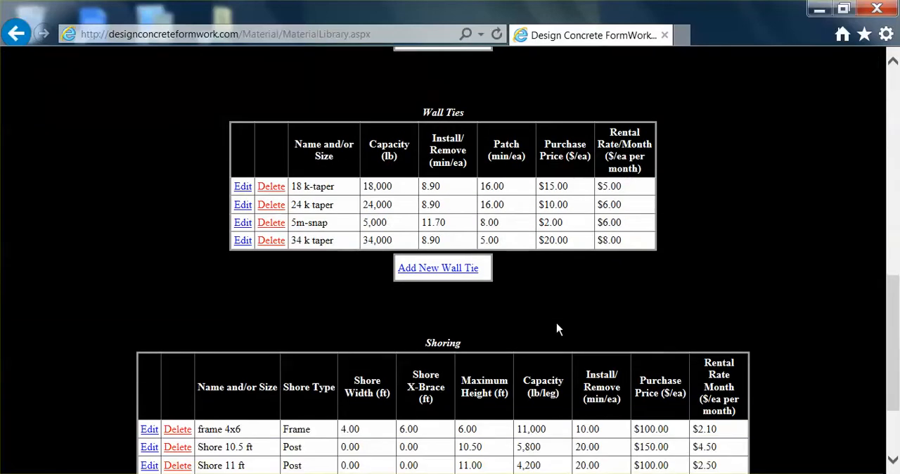
pyautogui.scroll(-2, 507, 298)
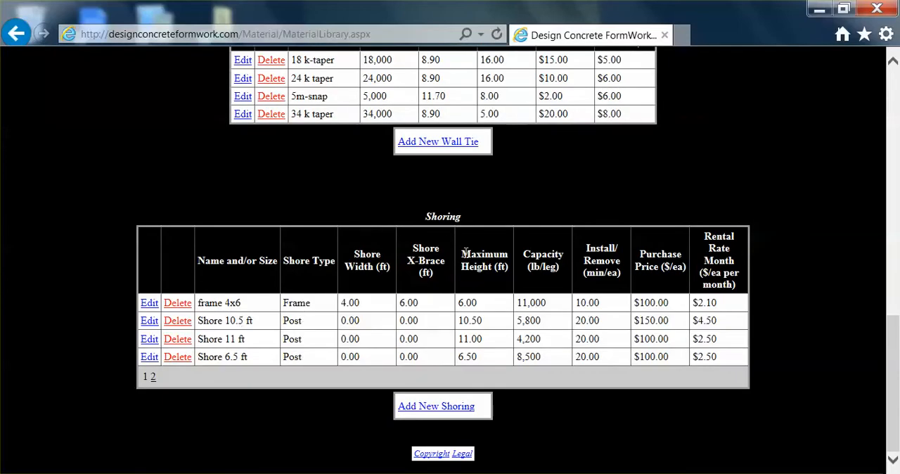
pyautogui.scroll(3, 481, 243)
pyautogui.scroll(2, 483, 236)
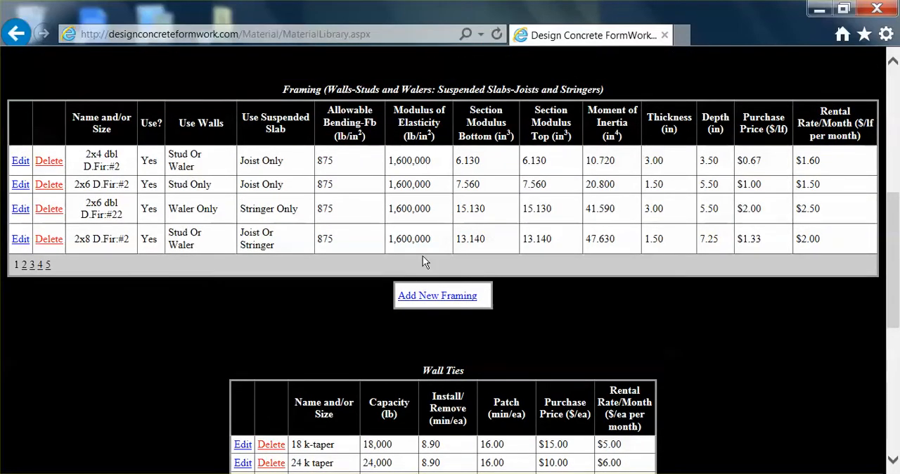
pyautogui.scroll(1, 422, 256)
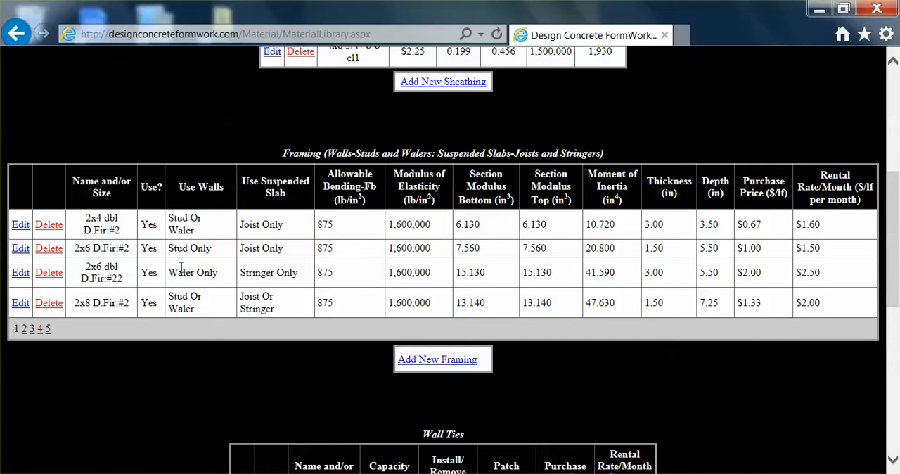
# Try setting Use to No for the 2x4 dbl D.Fir:#2 framing entry, check its wall and slab use options, and cancel the edit
pyautogui.click(21, 226)
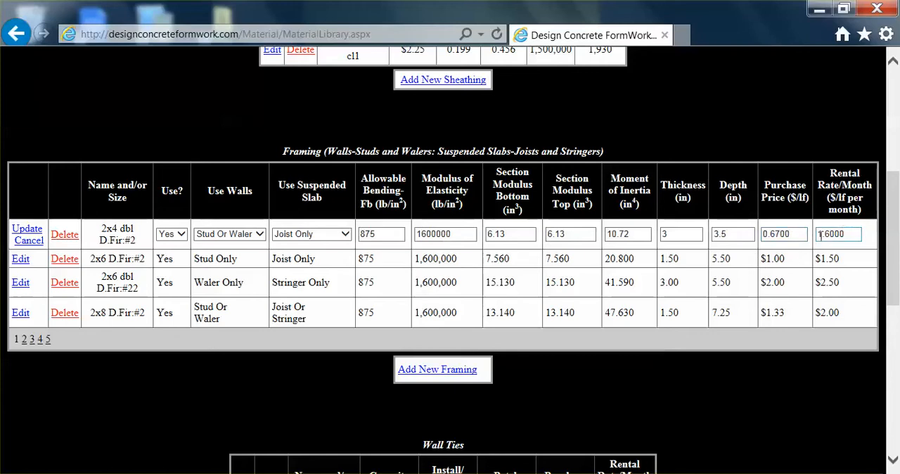
pyautogui.click(181, 238)
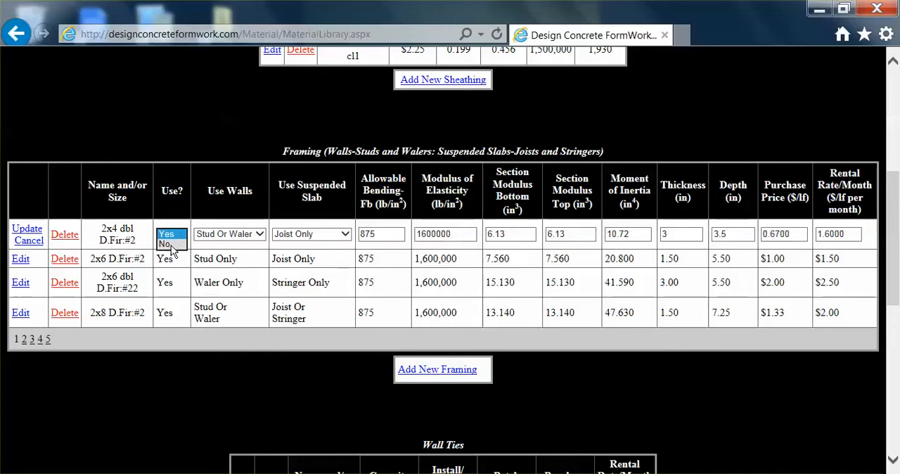
pyautogui.click(176, 249)
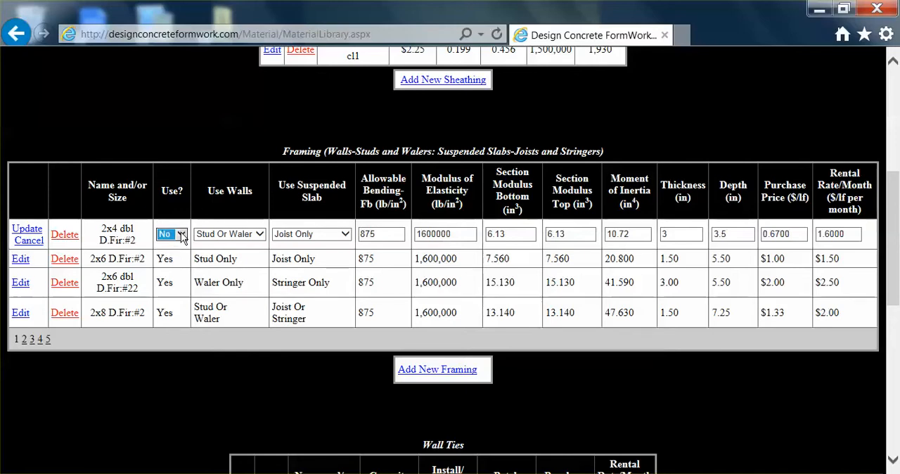
pyautogui.click(258, 236)
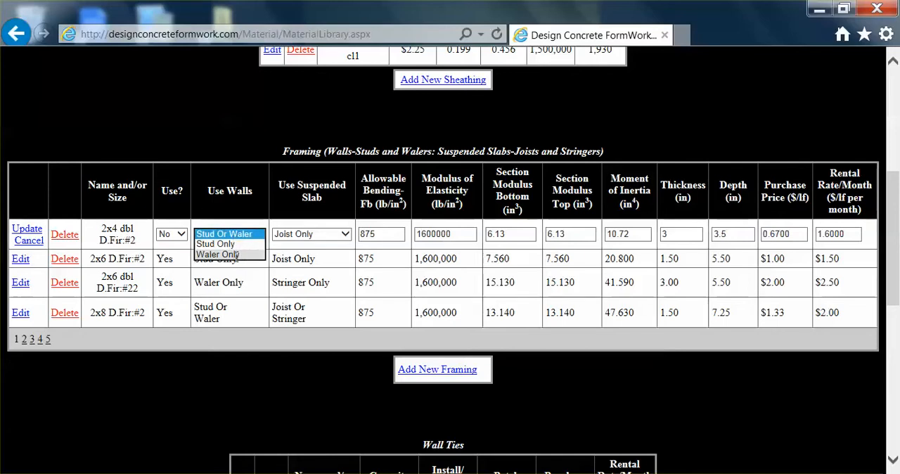
pyautogui.click(345, 234)
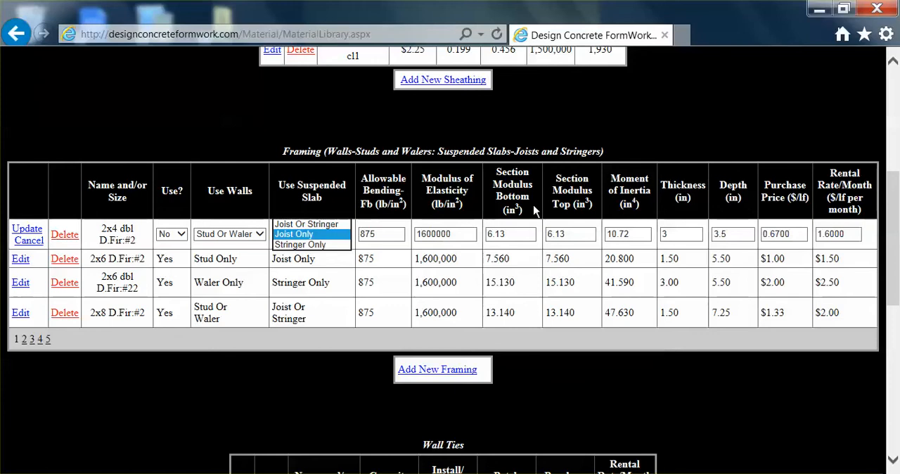
pyautogui.click(628, 233)
pyautogui.click(727, 234)
pyautogui.click(728, 236)
pyautogui.click(672, 234)
pyautogui.click(21, 242)
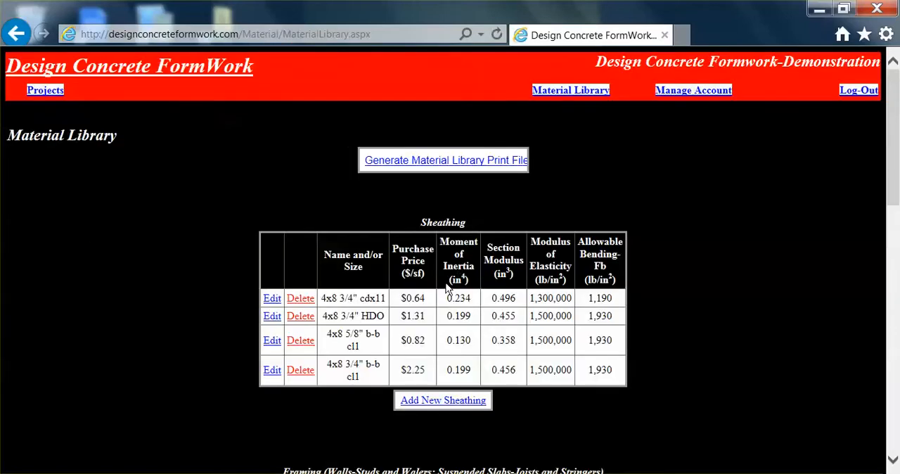
# Open the 18 k-taper wall tie for editing, examine its editable fields, and cancel without changing anything
pyautogui.scroll(-10, 446, 288)
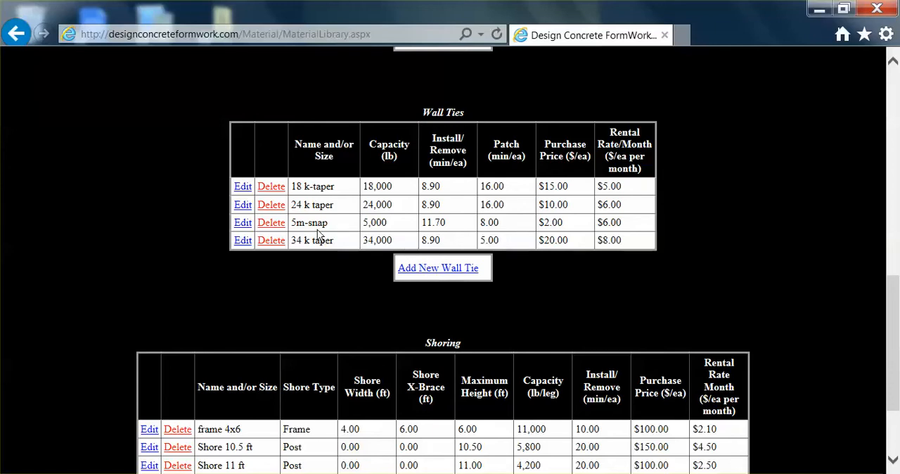
pyautogui.scroll(1, 317, 239)
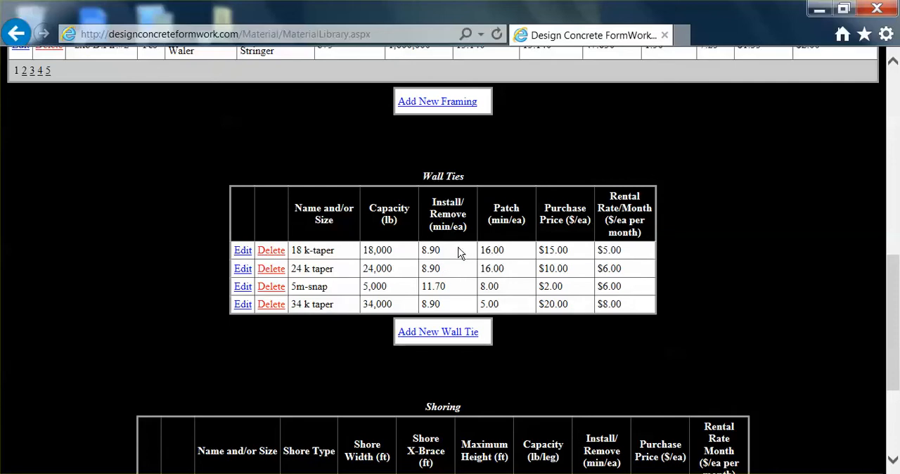
pyautogui.scroll(-1, 460, 253)
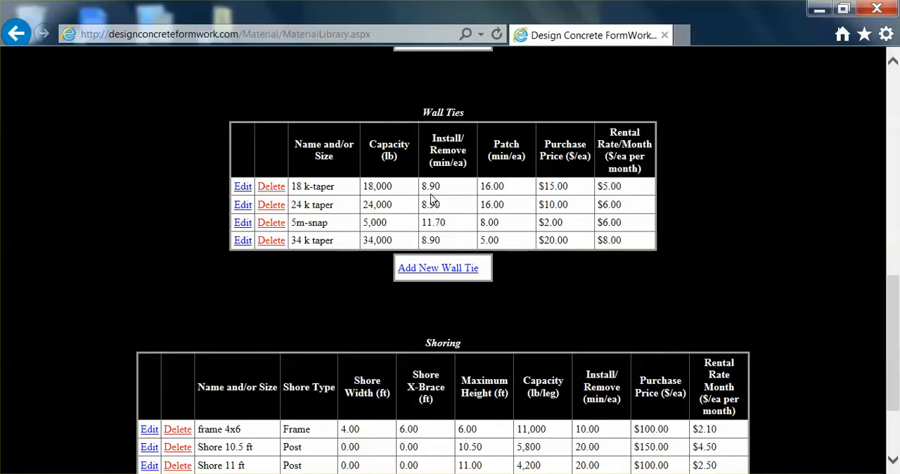
pyautogui.click(241, 188)
pyautogui.scroll(-3, 603, 196)
pyautogui.scroll(-5, 598, 196)
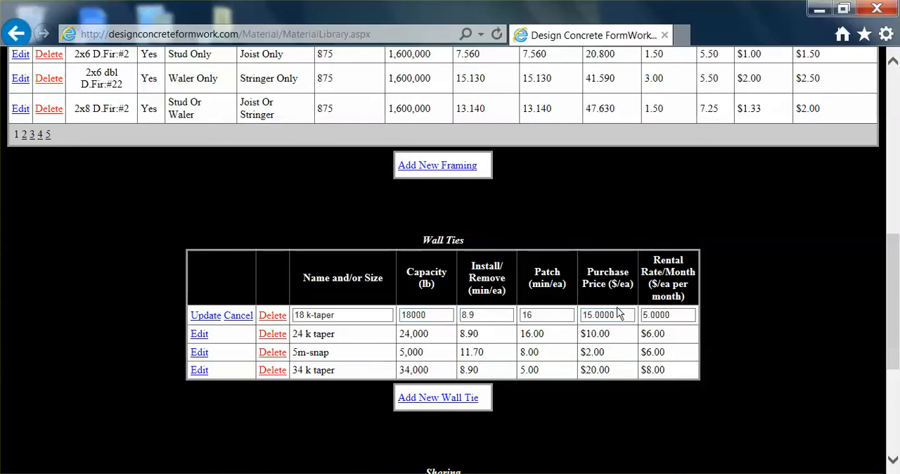
pyautogui.click(675, 310)
pyautogui.scroll(-1, 773, 316)
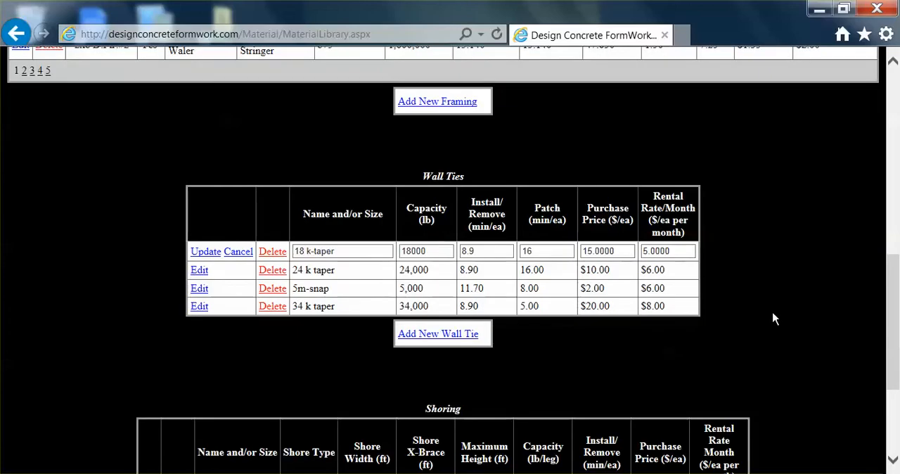
pyautogui.click(238, 254)
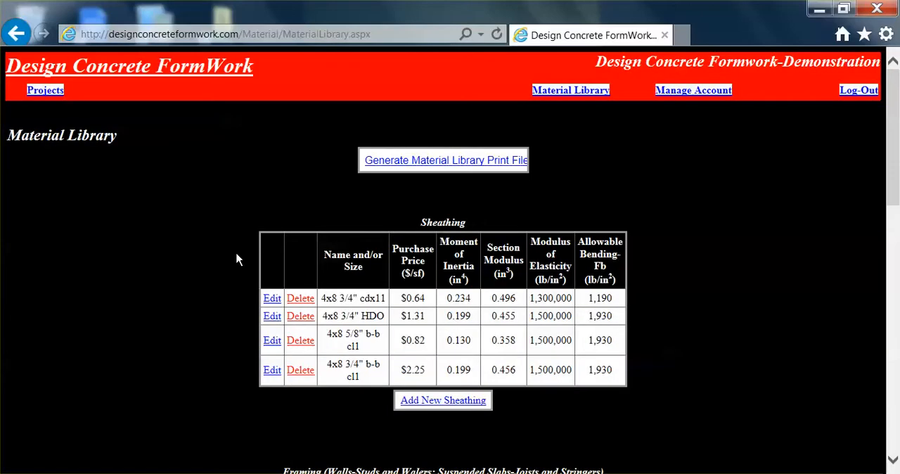
# Add a new wall tie named "wall tie sample" with the default capacity, labor times, purchase price and rental rate
pyautogui.scroll(-8, 420, 288)
pyautogui.scroll(-1, 420, 294)
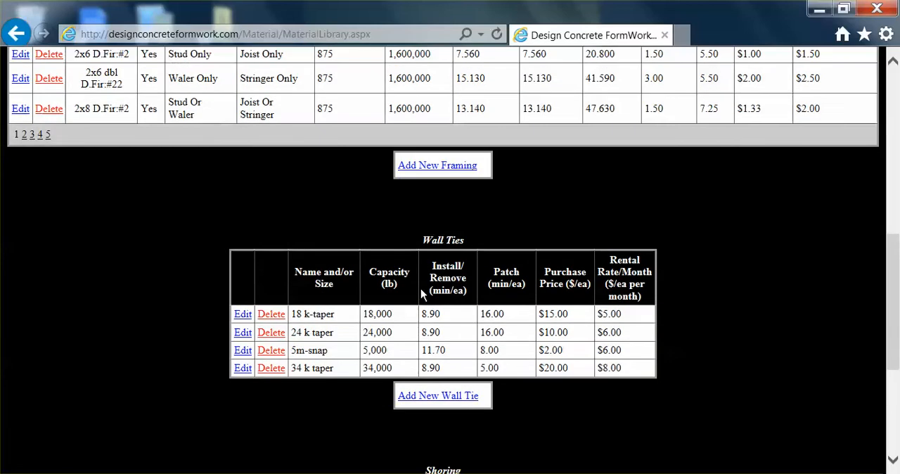
pyautogui.click(439, 399)
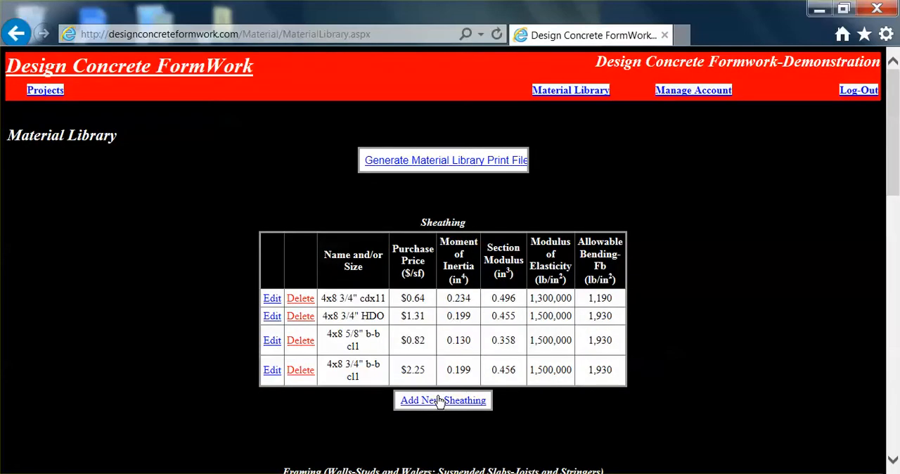
pyautogui.scroll(-8, 583, 313)
pyautogui.scroll(-1, 583, 314)
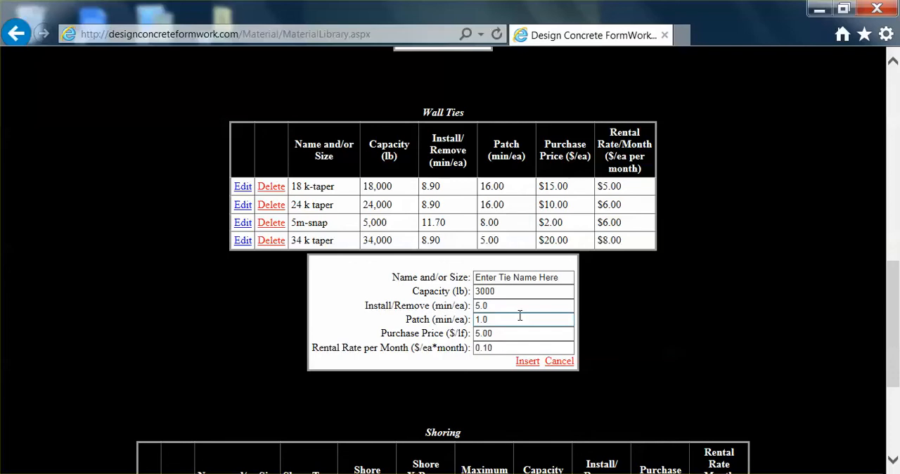
pyautogui.click(566, 280)
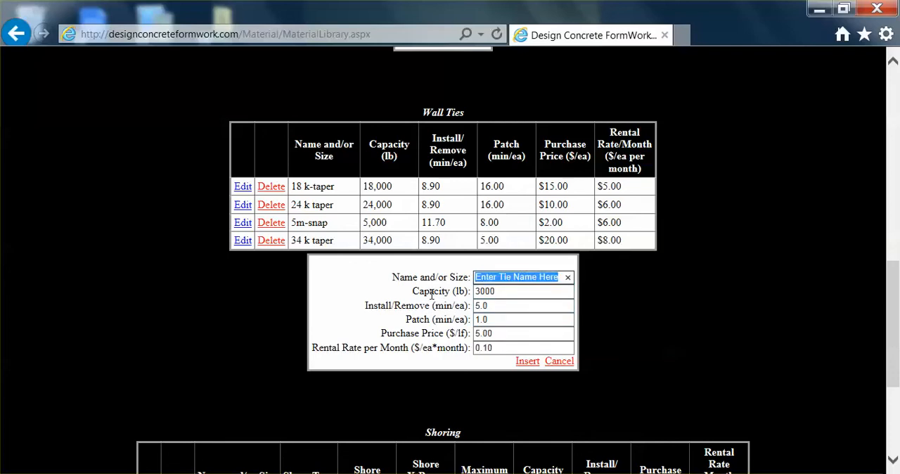
pyautogui.write('wal')
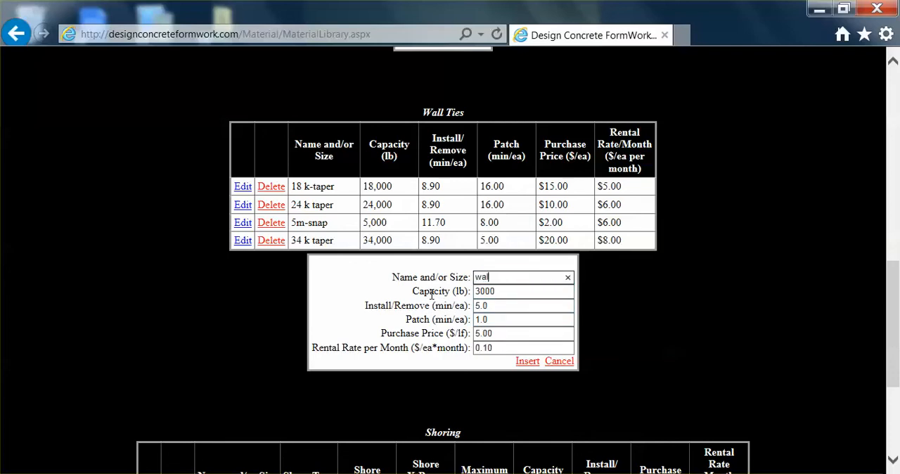
pyautogui.write('l tie sample')
pyautogui.click(529, 363)
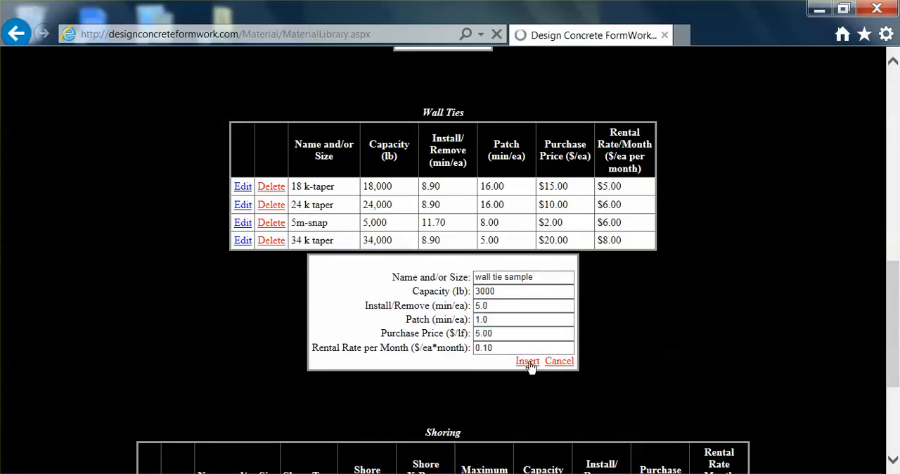
# Delete the "wall tie sample" entry from the Wall Ties table
pyautogui.scroll(-9, 564, 296)
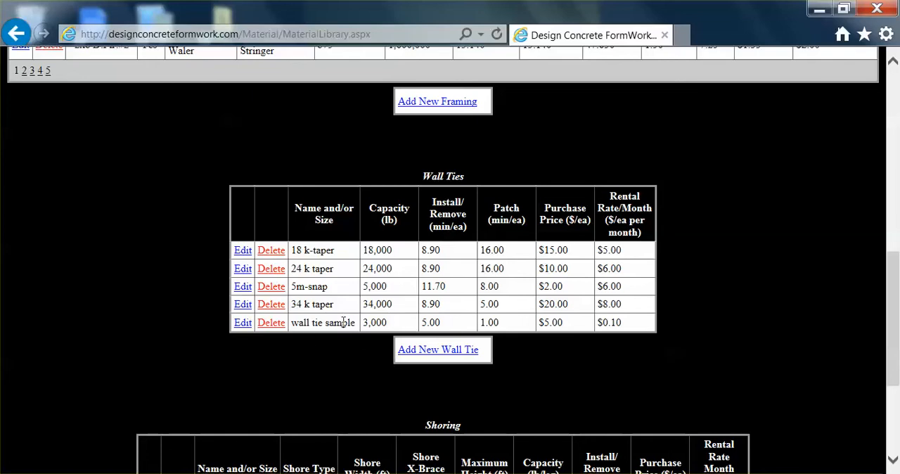
pyautogui.click(270, 324)
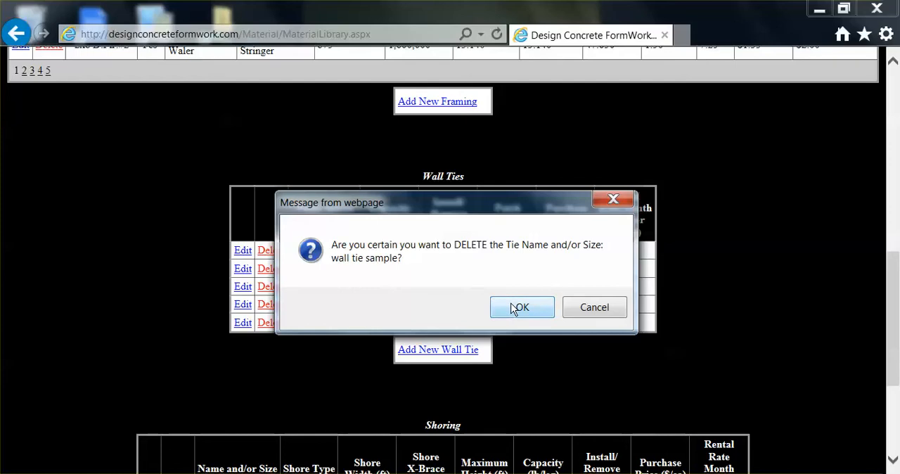
pyautogui.click(520, 307)
# Open the "frame 4x6" shoring entry for editing, examine its fields, and cancel without changing anything
pyautogui.scroll(-10, 693, 291)
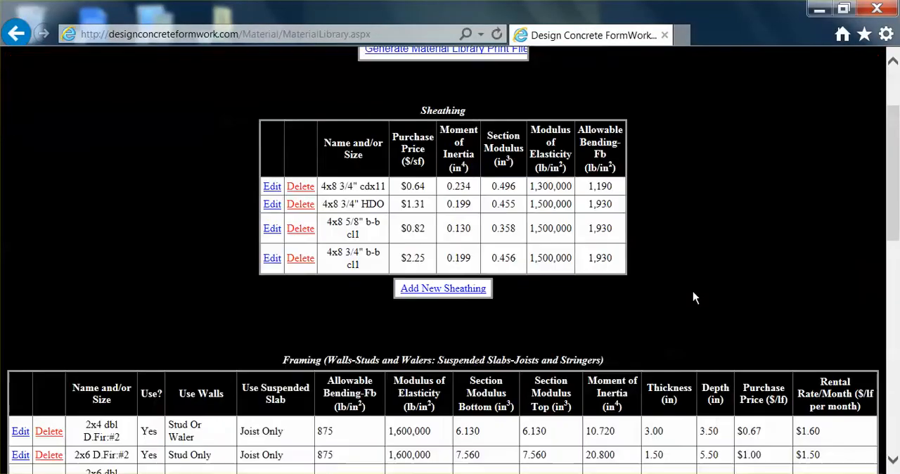
pyautogui.scroll(-2, 692, 296)
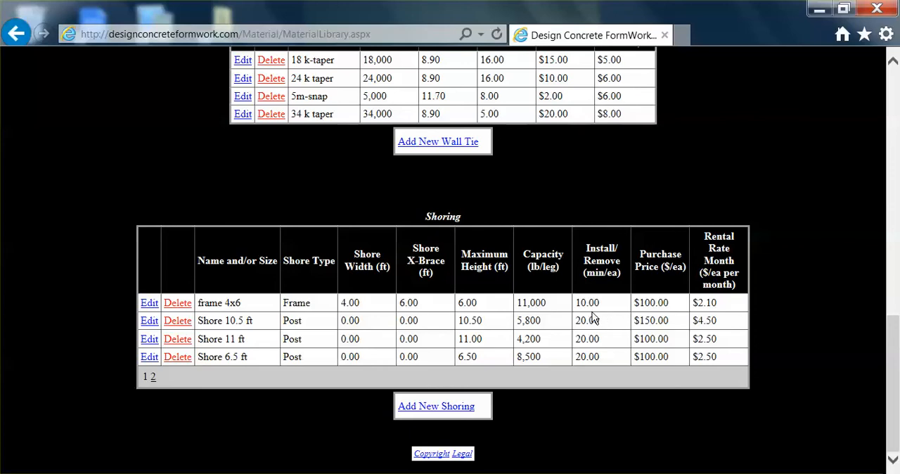
pyautogui.click(147, 303)
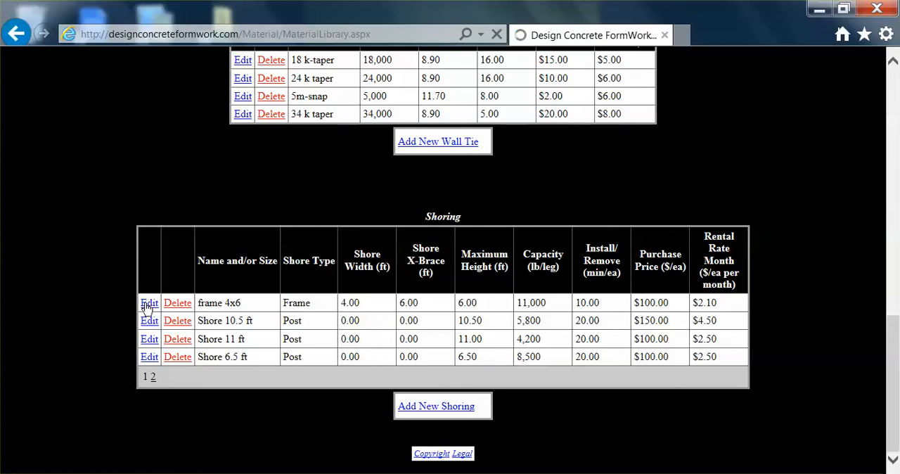
pyautogui.scroll(-10, 450, 355)
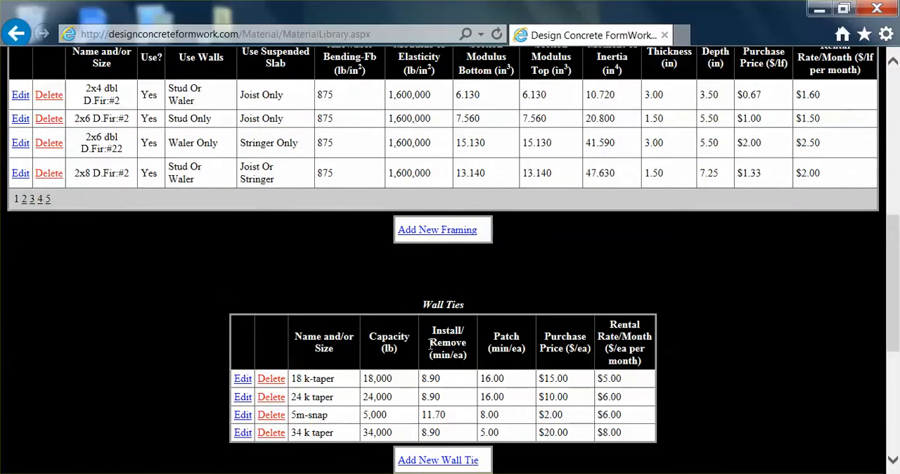
pyautogui.scroll(-3, 430, 344)
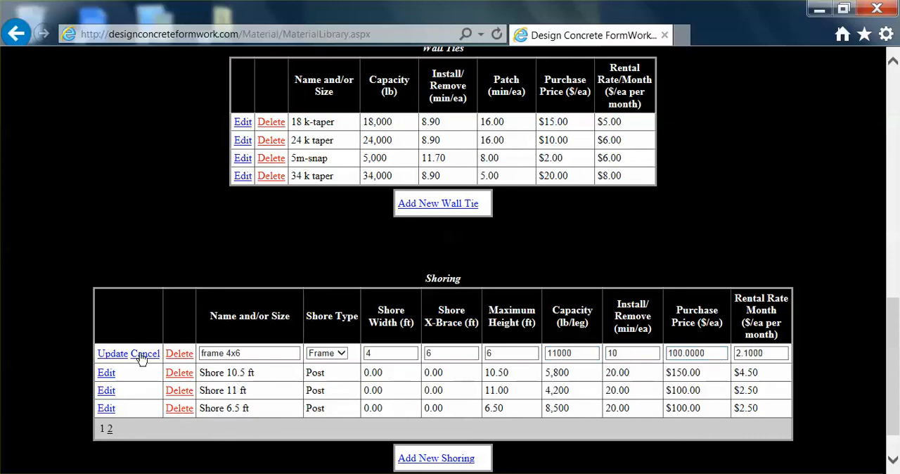
pyautogui.click(142, 355)
pyautogui.scroll(-3, 515, 309)
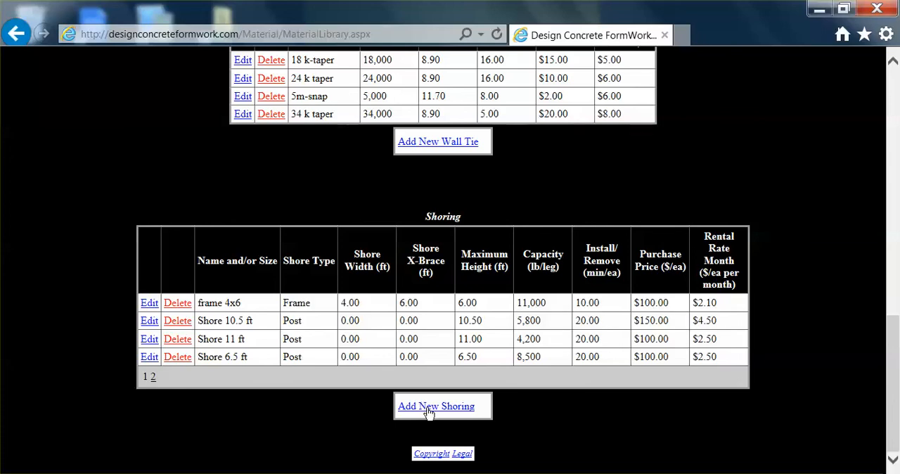
pyautogui.scroll(2, 507, 363)
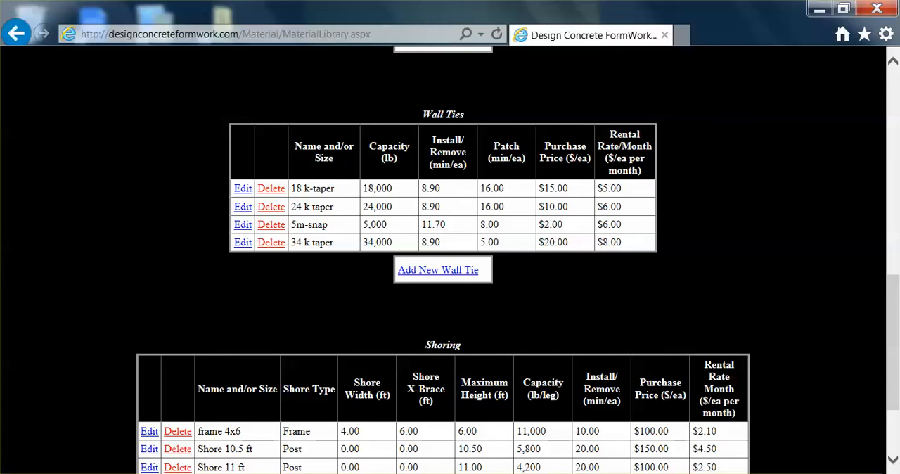
pyautogui.click(720, 473)
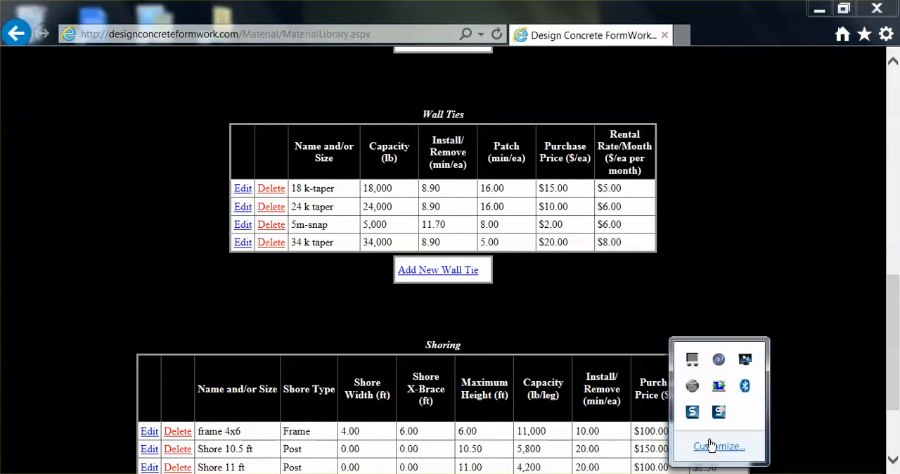